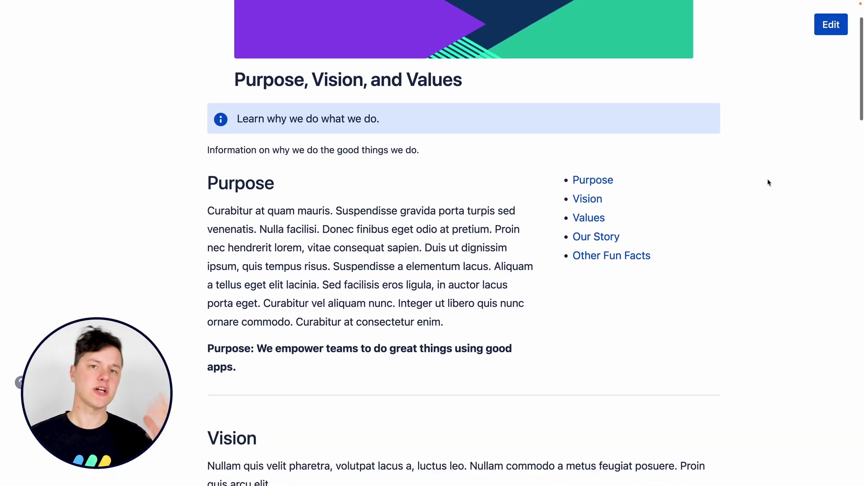
Pick May 24 as the scheduled publish date and bring up the publish-time list
scroll(769, 182, "down", 5)
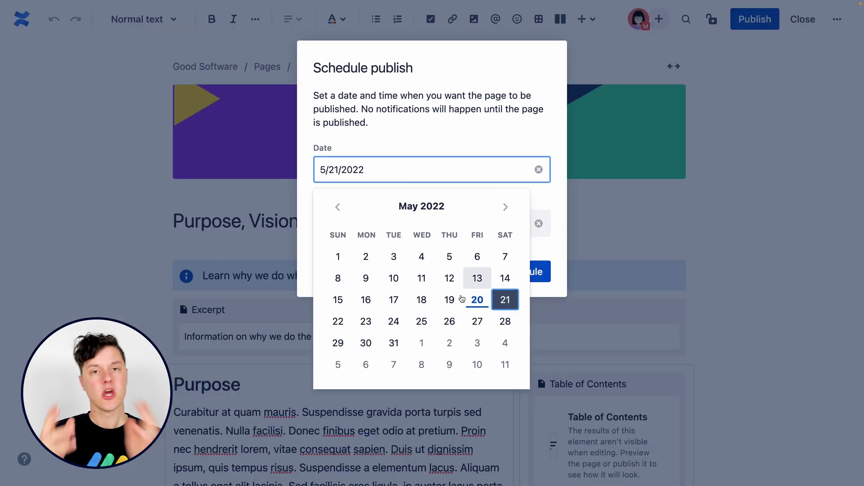
left_click(398, 321)
left_click(394, 214)
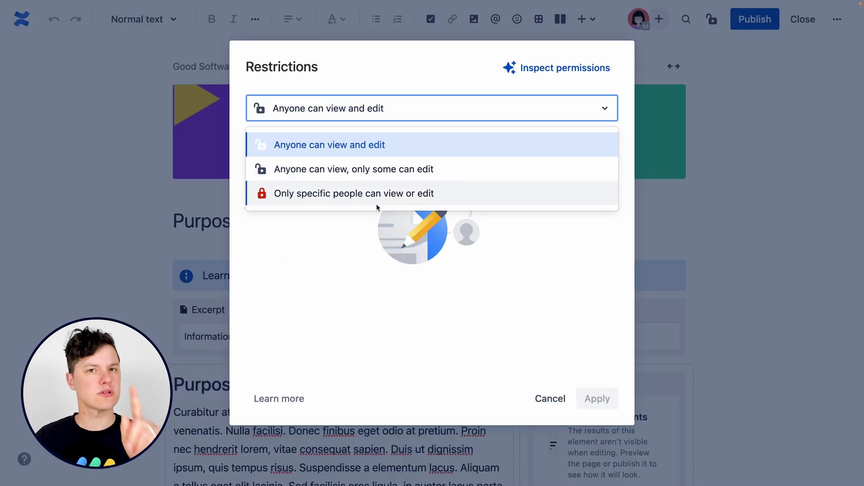
Limit access to specific people, set new additions to Can view, and start typing a name
left_click(376, 194)
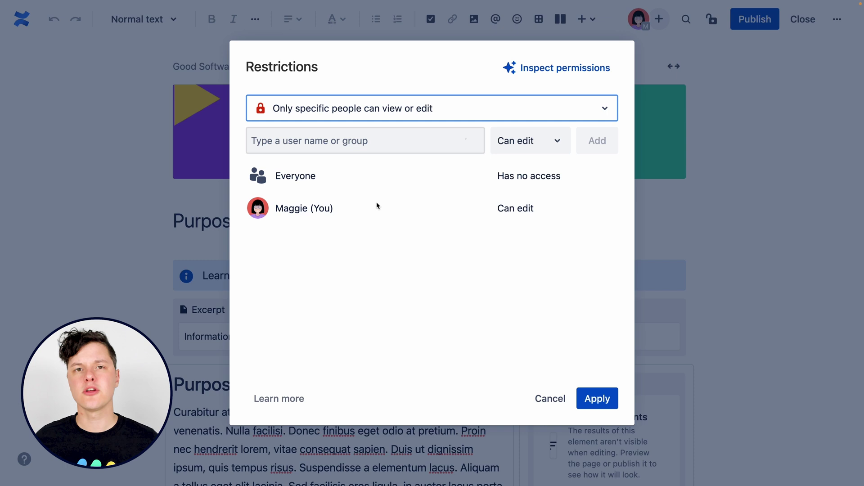
left_click(538, 153)
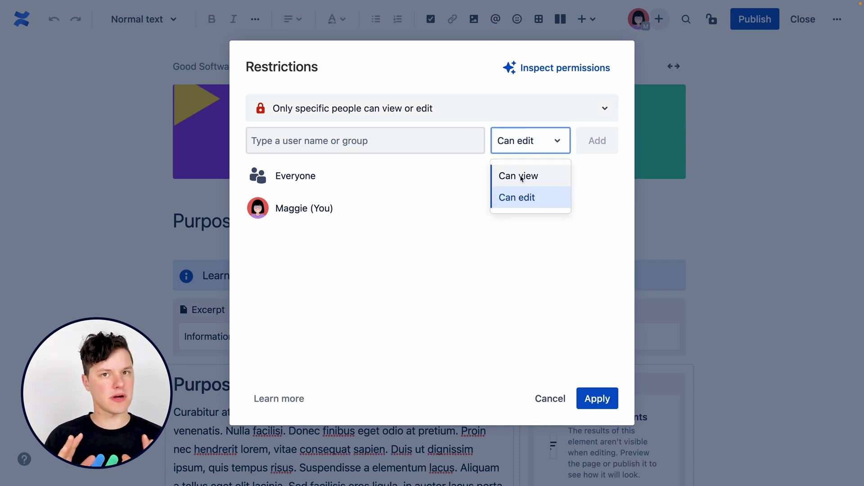
left_click(530, 174)
left_click(393, 133)
type("em")
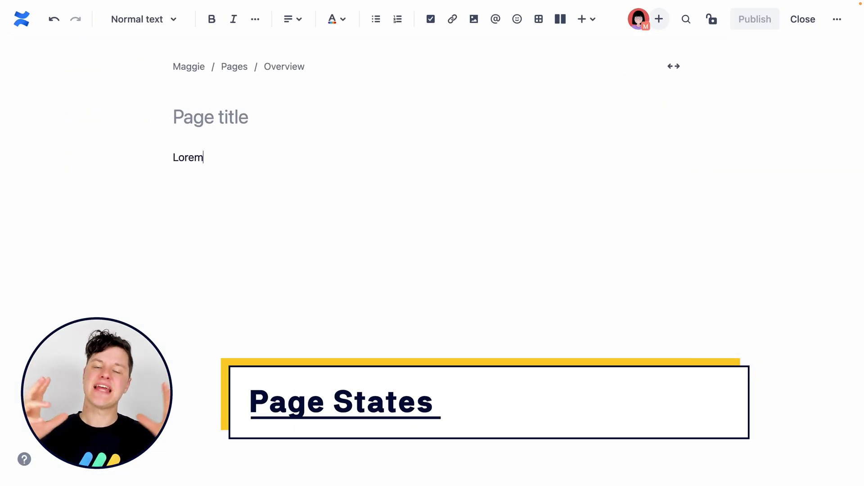
Write a Lorem ipsum paragraph in the untitled draft, select 'adipiscing', and begin a new line 'Augie neque'
type(" ipsum dolor sit amet, consecterur adipiscing elit, sed fo eis")
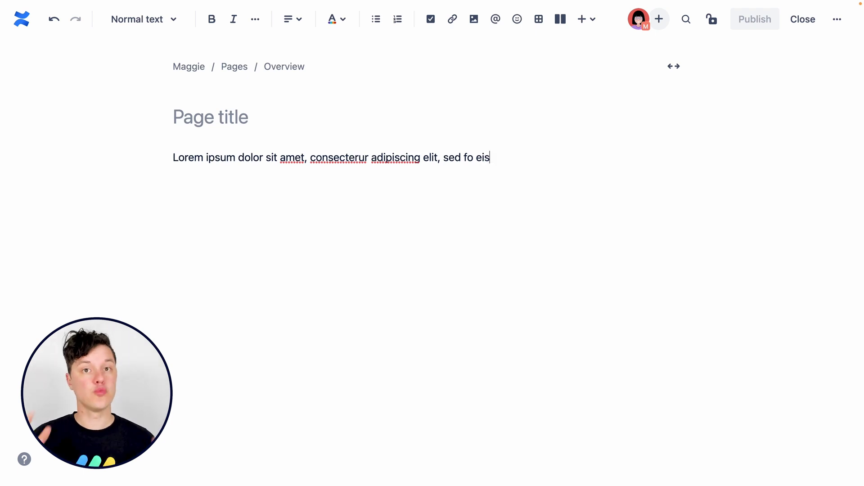
double_click(419, 174)
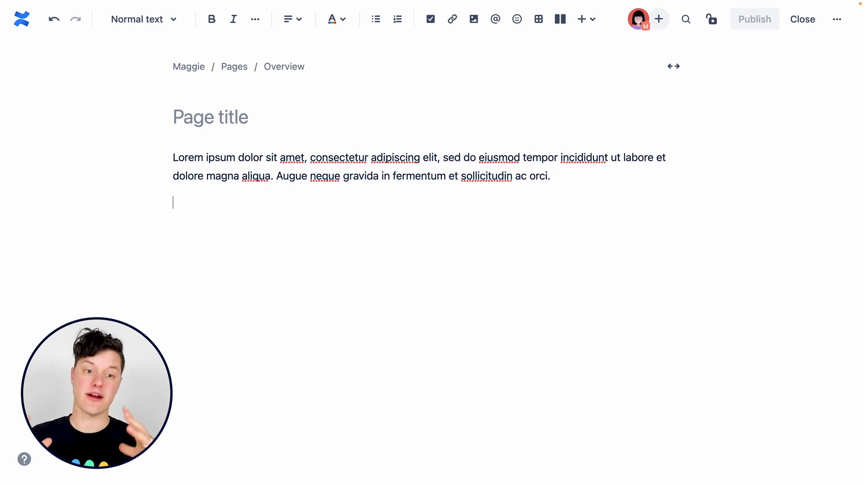
type("Augie neque")
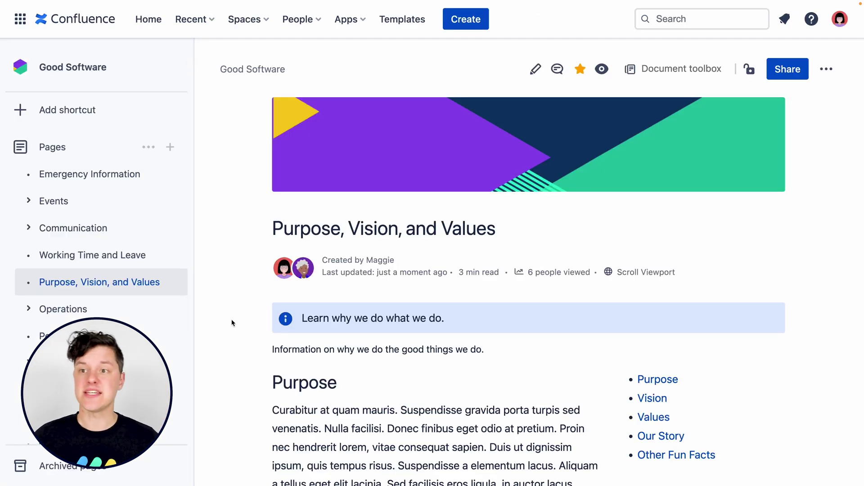
Scroll through the published Purpose, Vision, and Values page and its sidebar
scroll(232, 323, "down", 1)
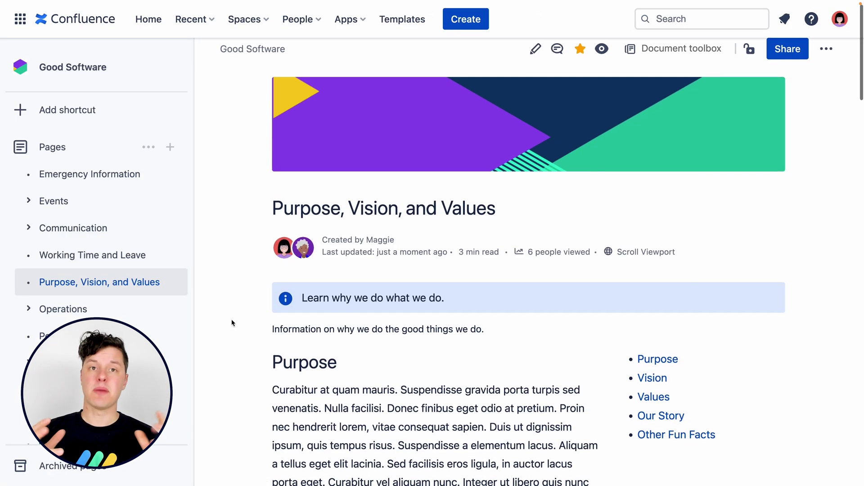
mouse_move(153, 344)
scroll(153, 344, "up", 4)
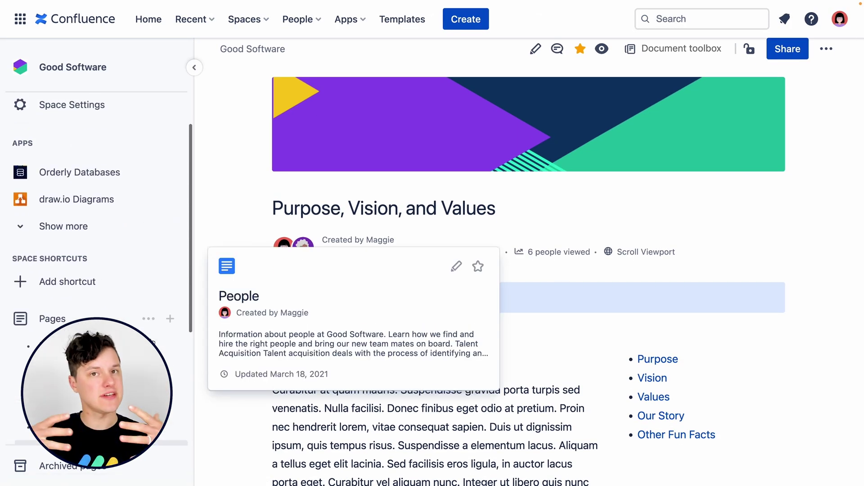
scroll(153, 344, "down", 5)
scroll(241, 178, "down", 1)
scroll(241, 179, "up", 2)
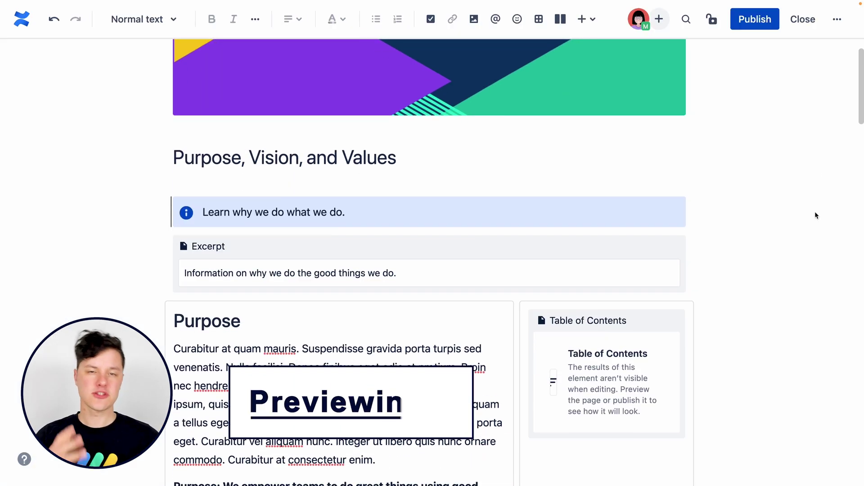
Select the Excerpt block and info panel text, deselect, then show the extra publishing options
scroll(814, 212, "down", 13)
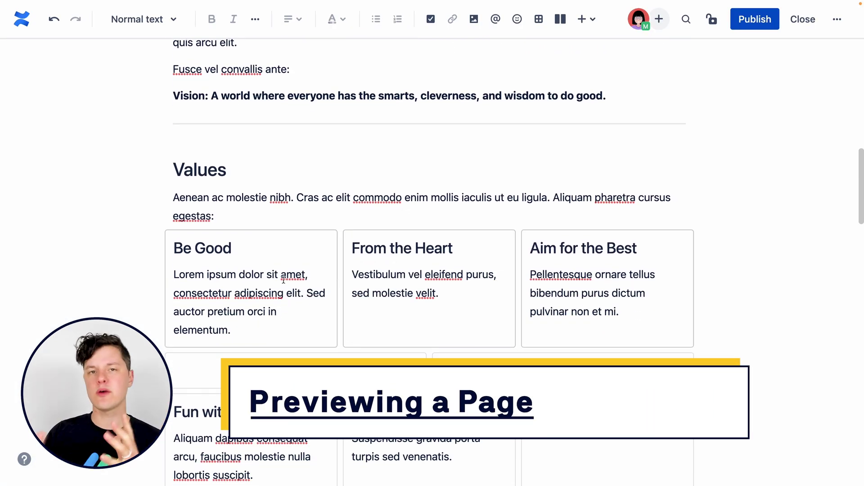
scroll(429, 270, "down", 7)
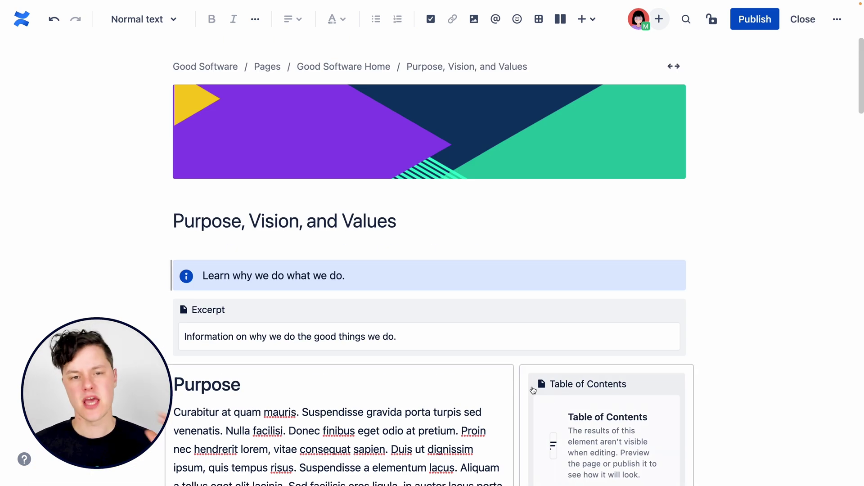
left_click(417, 313)
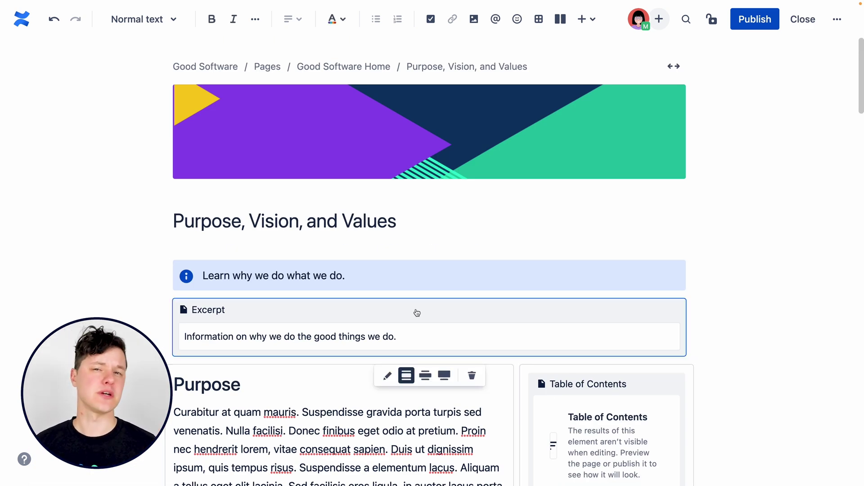
left_click(463, 283)
left_click(749, 223)
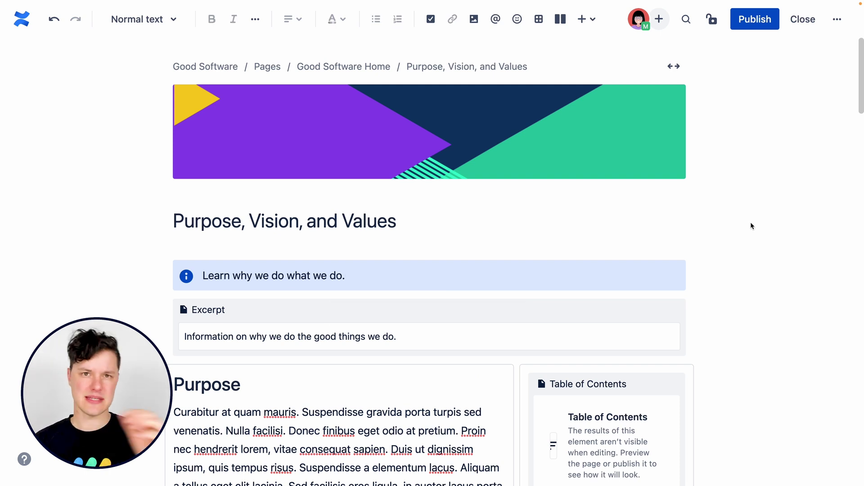
left_click(838, 24)
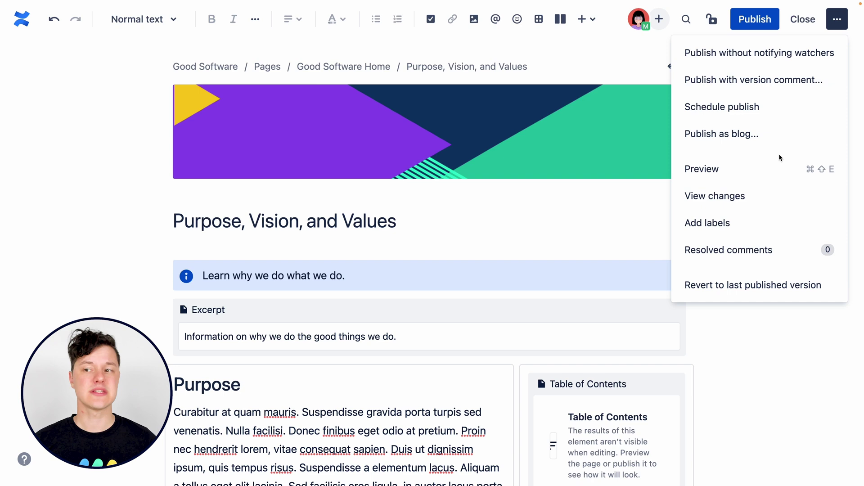
left_click(771, 174)
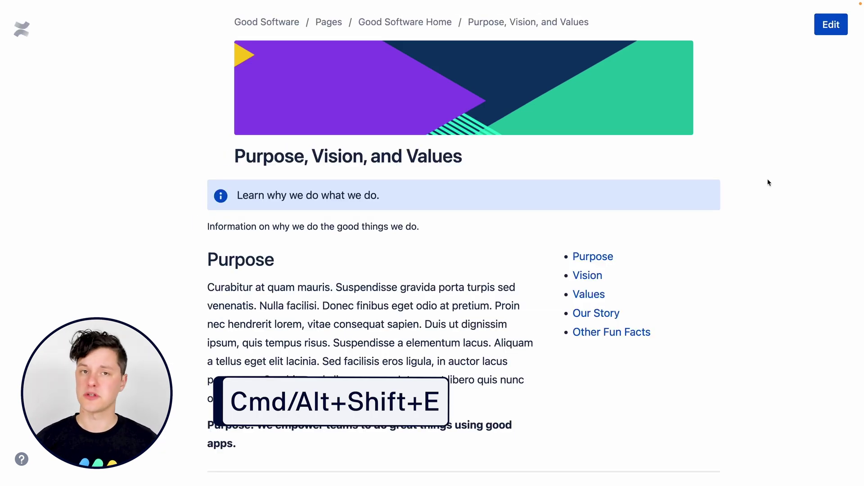
scroll(770, 181, "down", 6)
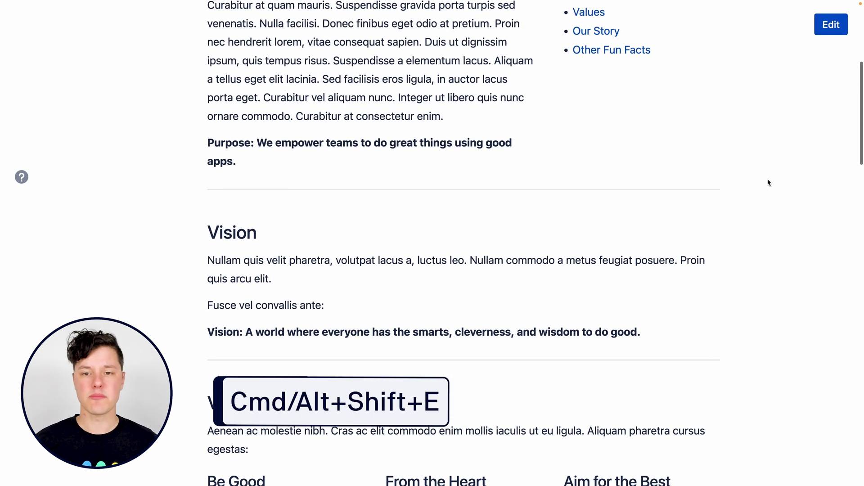
scroll(381, 374, "down", 8)
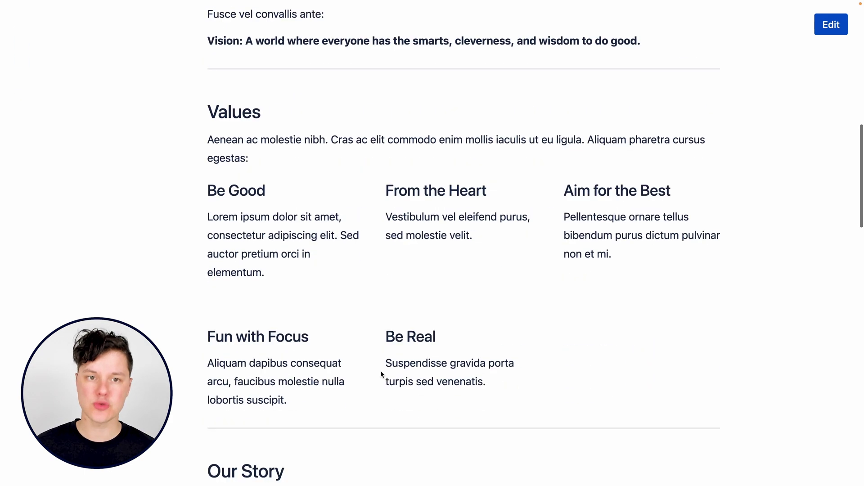
scroll(768, 331, "down", 9)
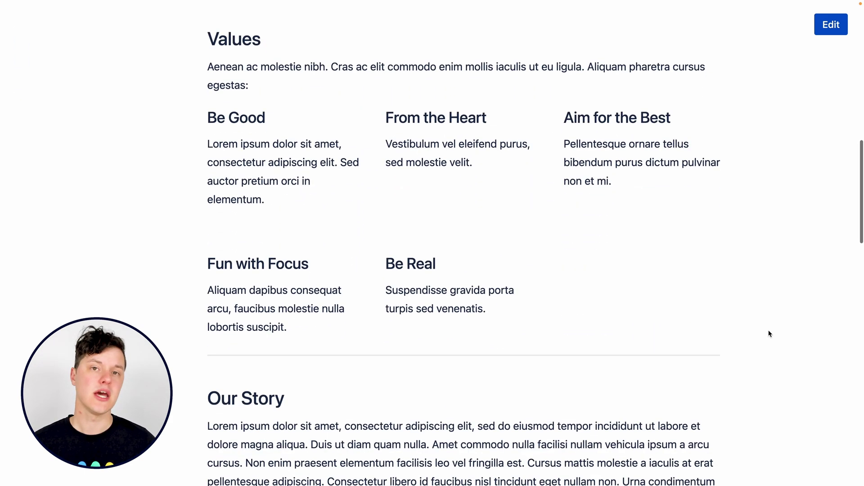
scroll(769, 333, "down", 14)
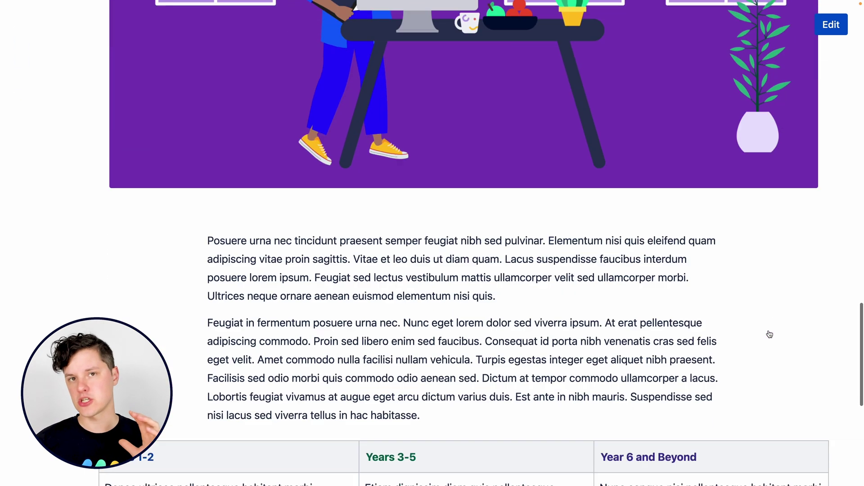
scroll(742, 333, "down", 4)
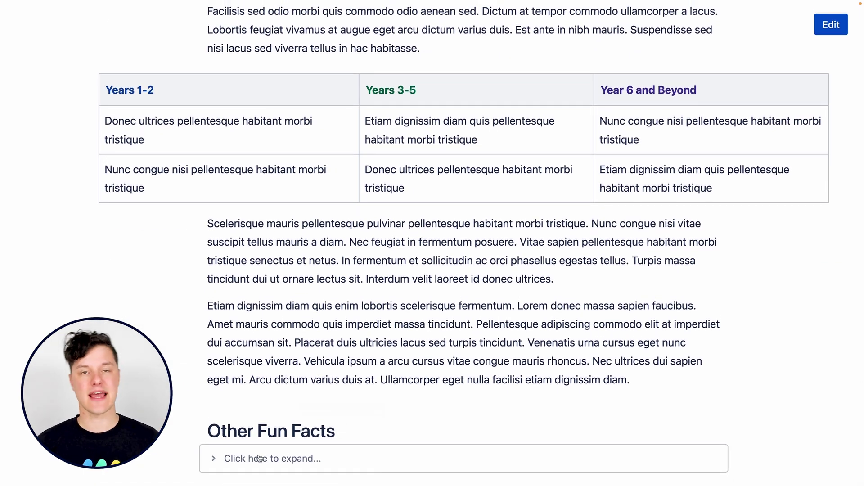
left_click(270, 457)
scroll(631, 379, "down", 3)
scroll(631, 379, "up", 20)
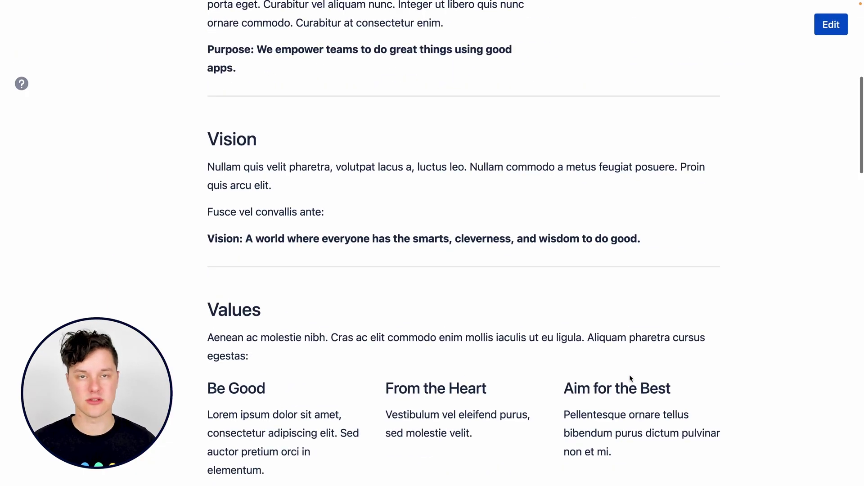
key("e")
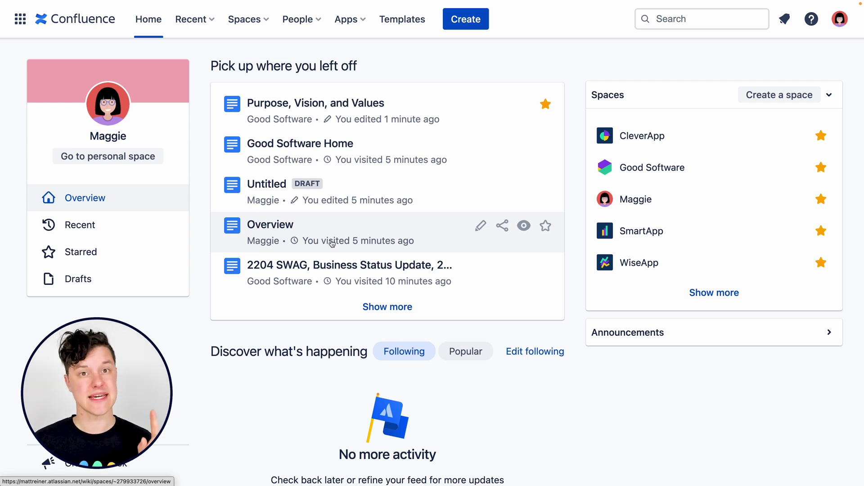
left_click(112, 285)
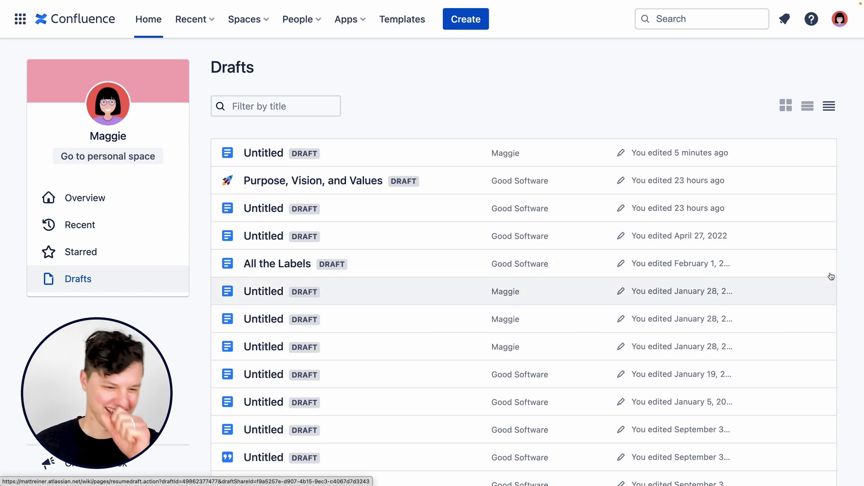
scroll(833, 274, "down", 3)
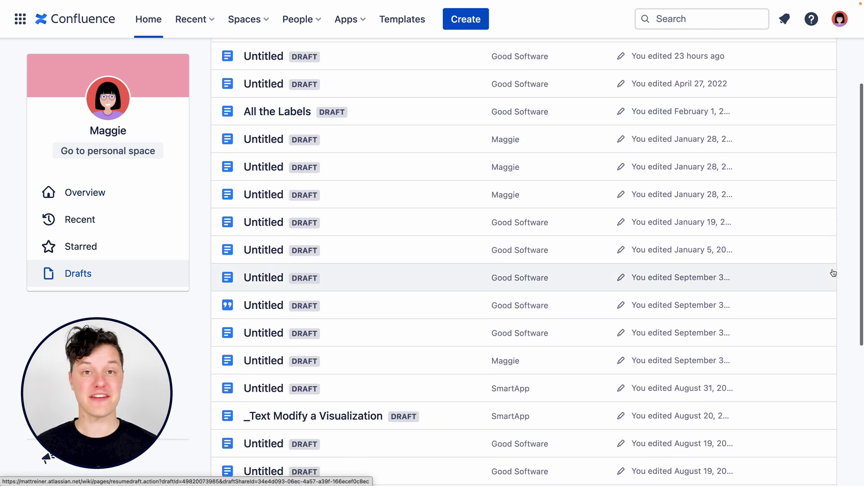
scroll(834, 273, "down", 4)
scroll(834, 273, "up", 8)
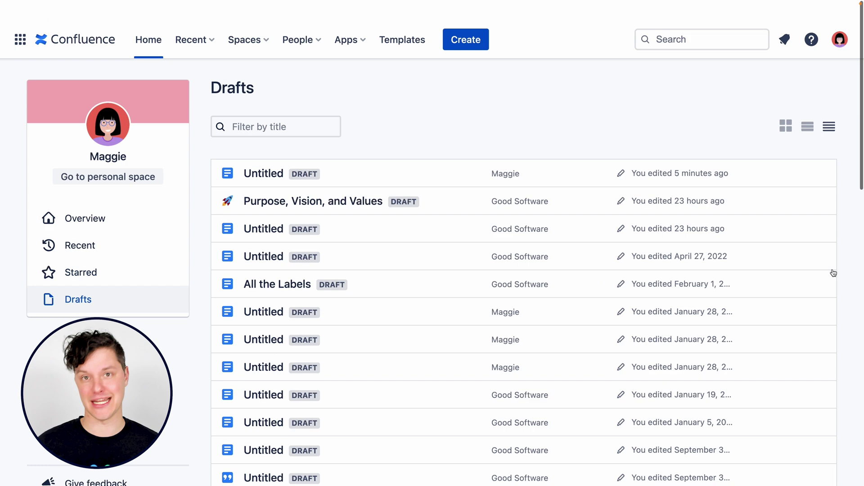
left_click(273, 97)
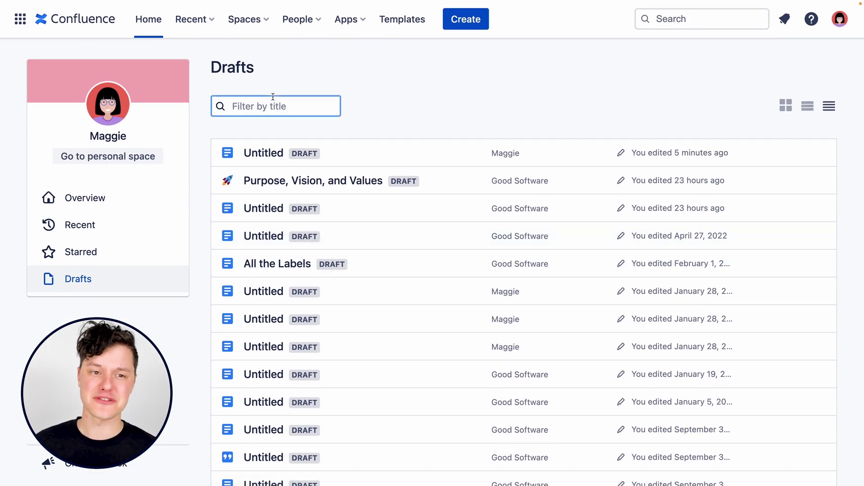
type("purpo")
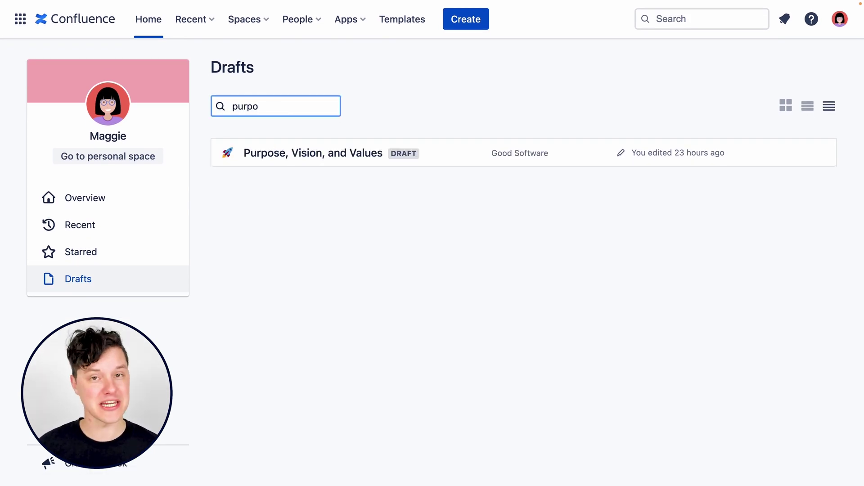
key("BackSpace")
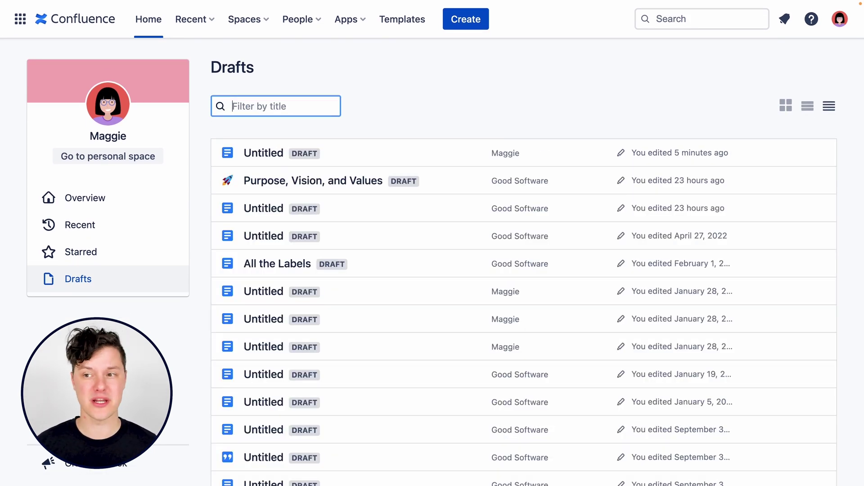
left_click(786, 106)
left_click(807, 109)
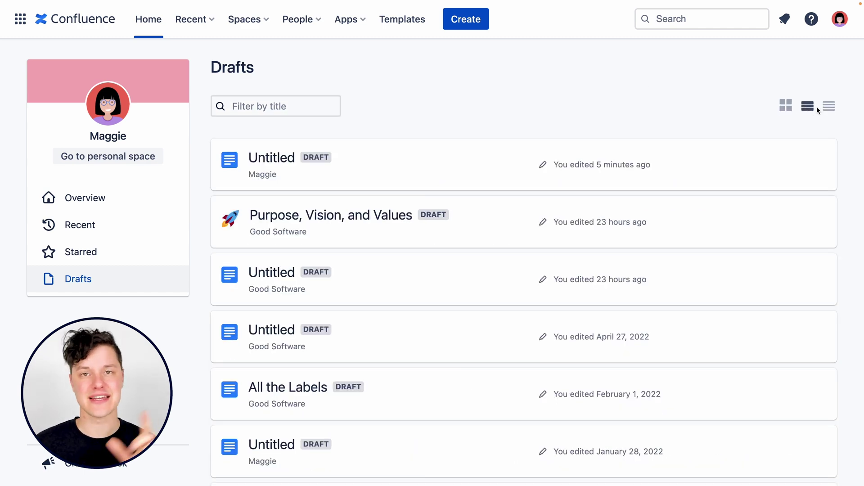
left_click(828, 110)
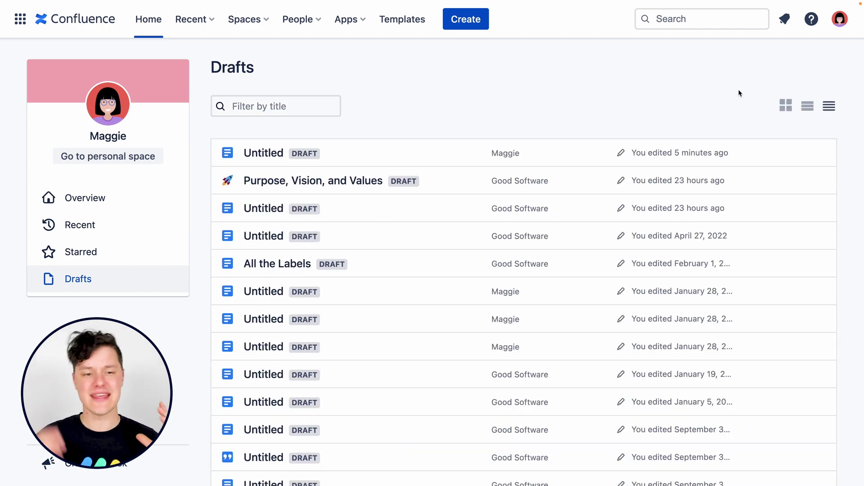
scroll(739, 93, "down", 8)
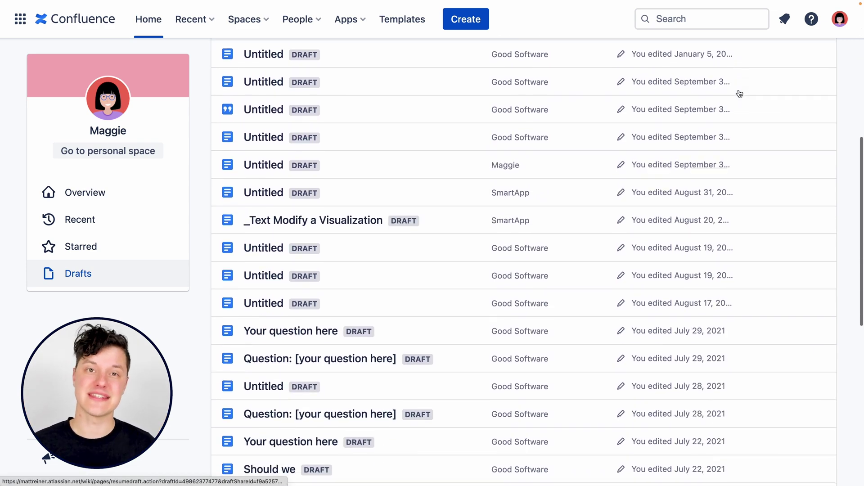
scroll(739, 93, "up", 8)
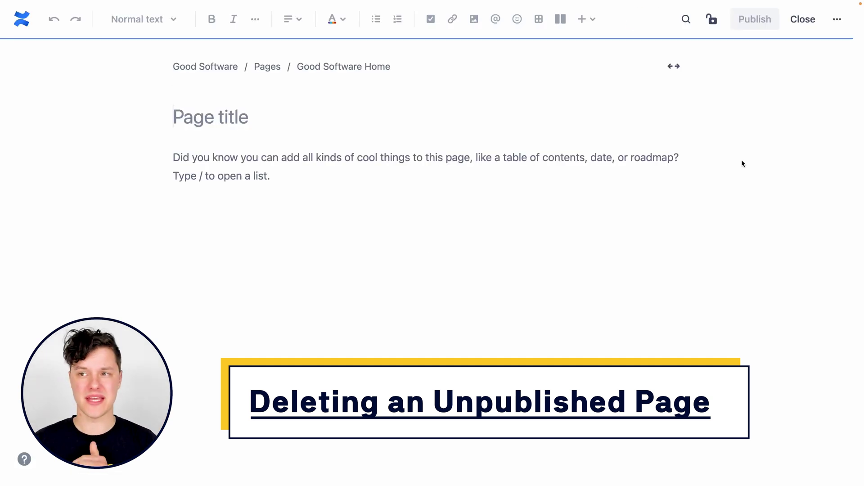
Delete the unpublished untitled draft and confirm with Delete page
left_click(838, 20)
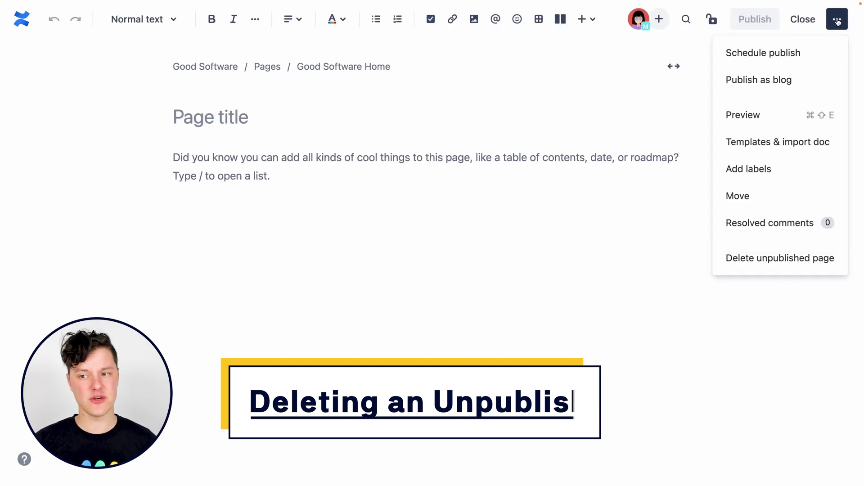
left_click(795, 263)
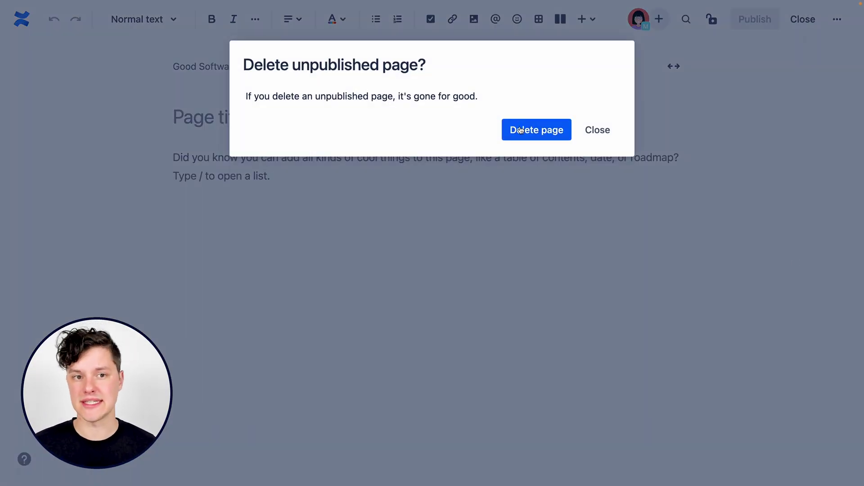
left_click(564, 130)
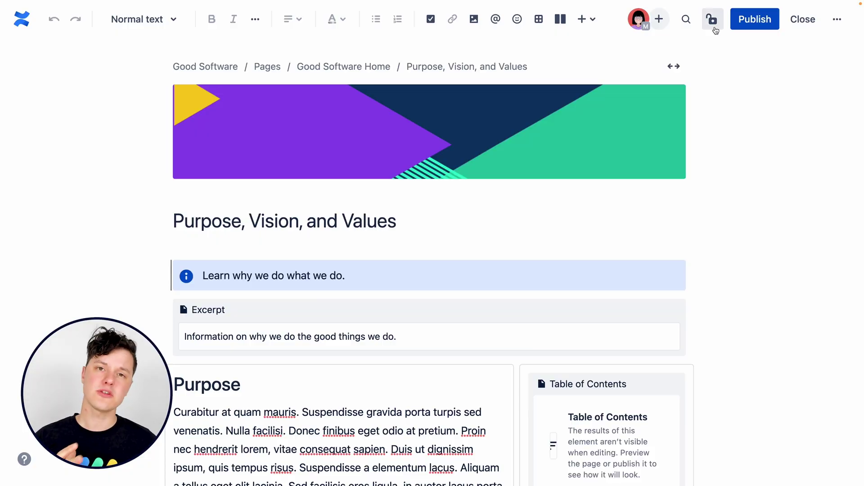
Restrict Purpose, Vision, and Values to specific people, adding one teammate with Can view access
left_click(711, 21)
left_click(507, 109)
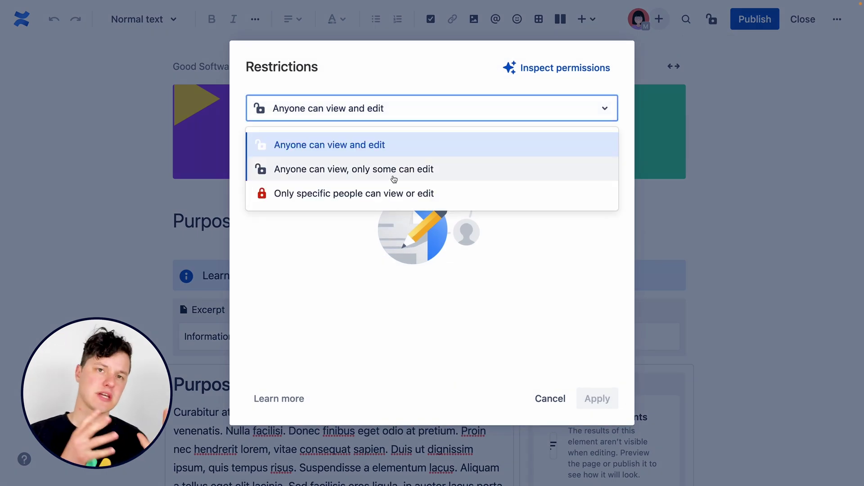
left_click(333, 194)
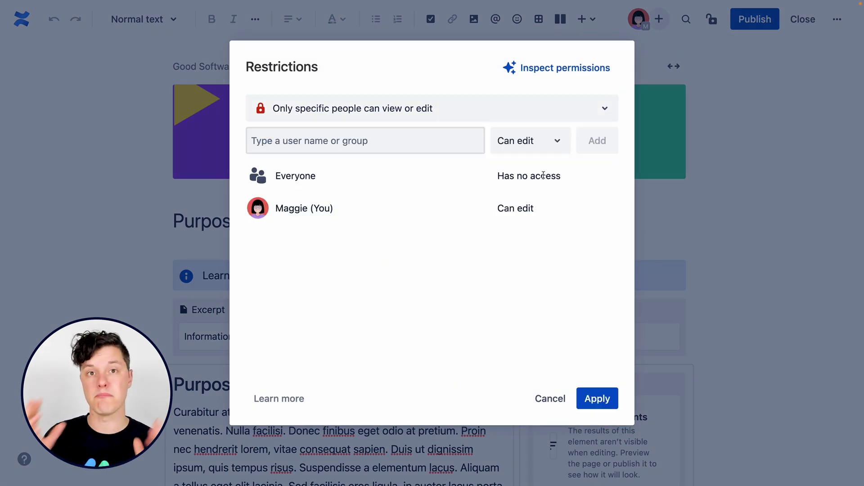
left_click(536, 147)
left_click(518, 175)
left_click(394, 133)
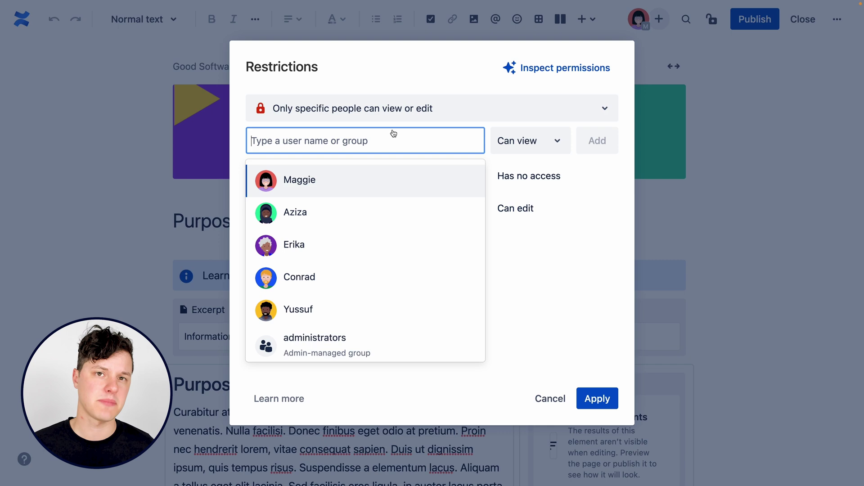
type("e")
left_click(320, 190)
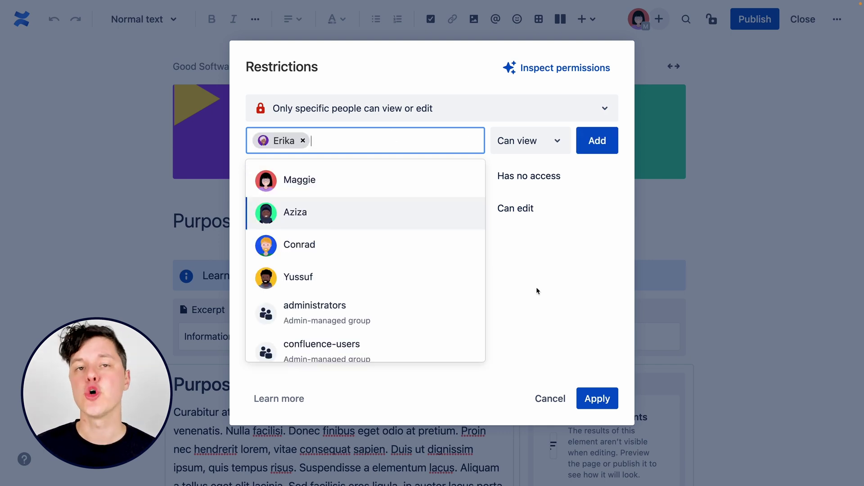
left_click(598, 140)
left_click(597, 398)
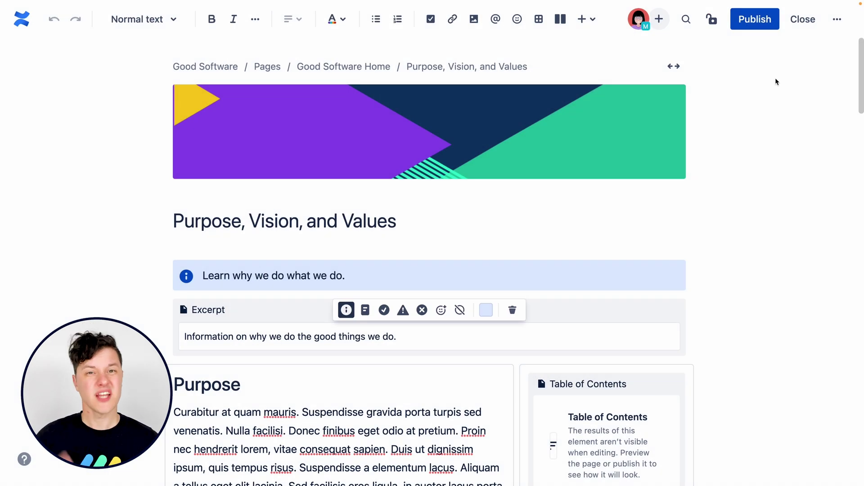
Publish the Purpose, Vision, and Values page
left_click(774, 73)
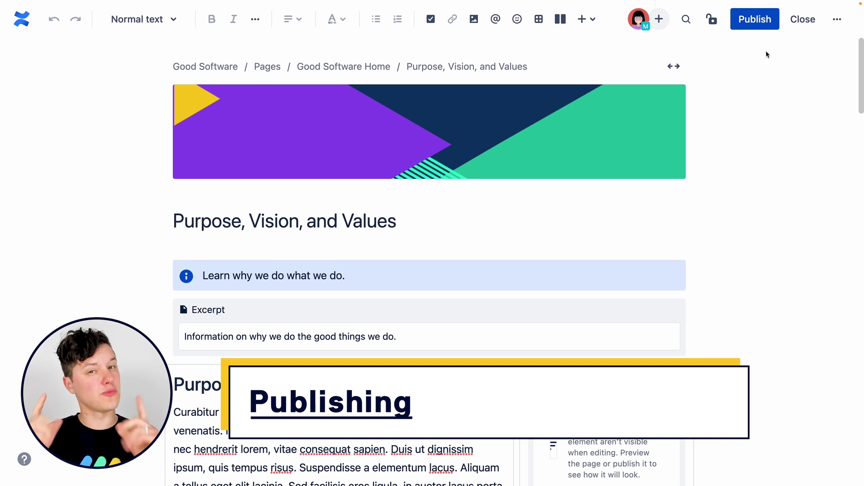
left_click(755, 19)
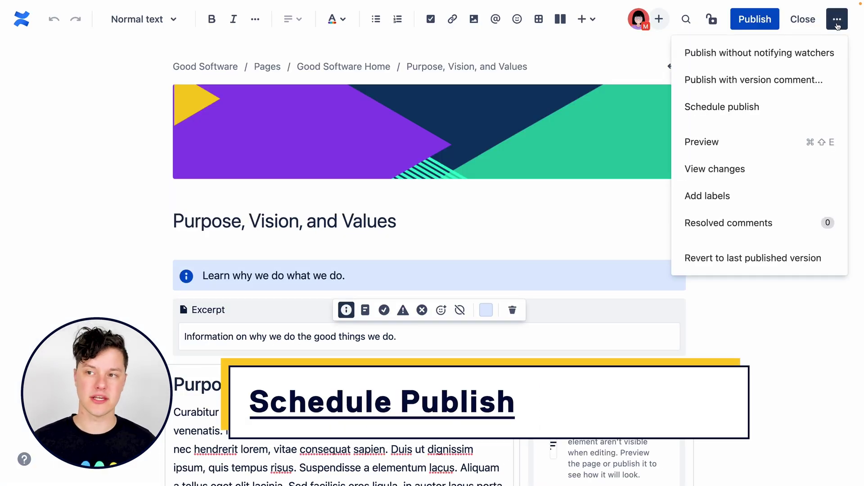
Schedule the page to publish on May 24, 2022 at 3:00 AM
left_click(791, 110)
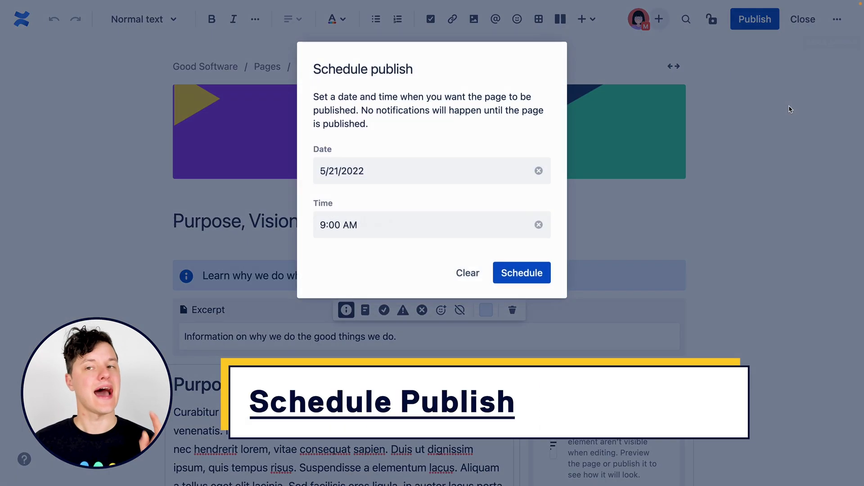
left_click(507, 170)
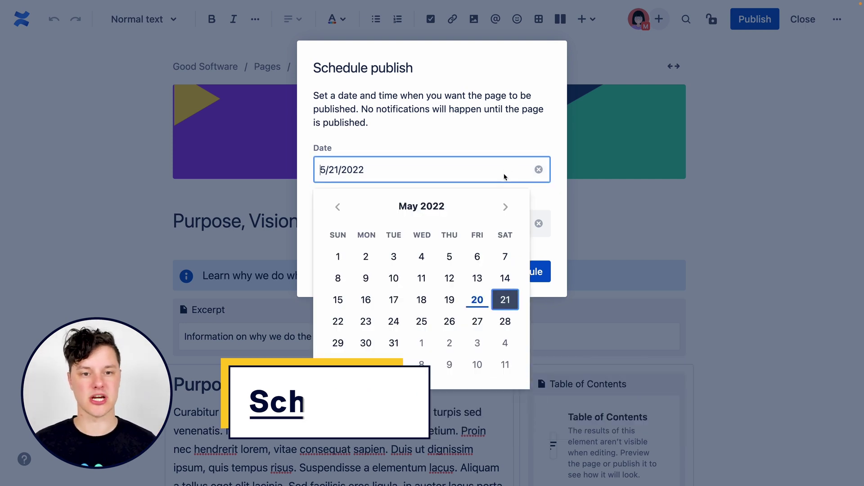
left_click(394, 322)
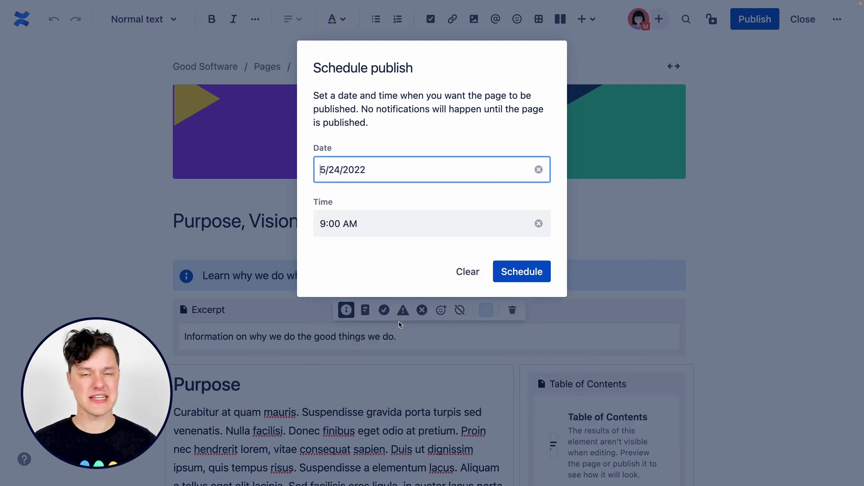
left_click(393, 220)
left_click(366, 390)
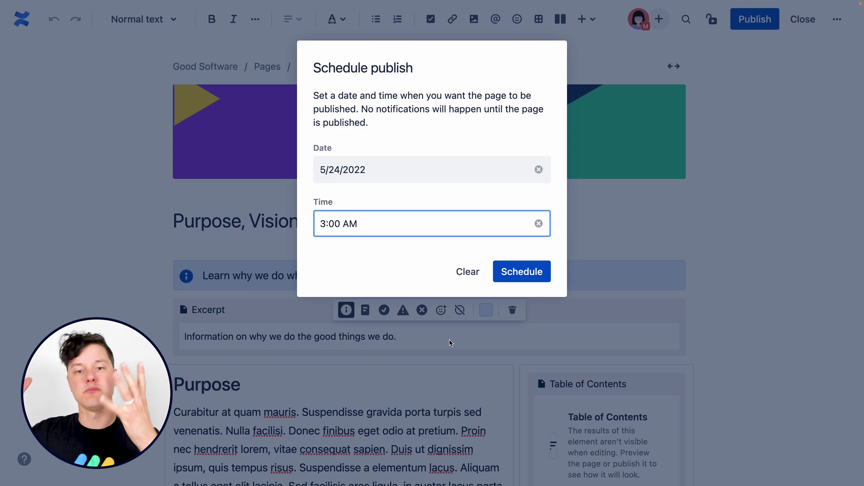
left_click(508, 282)
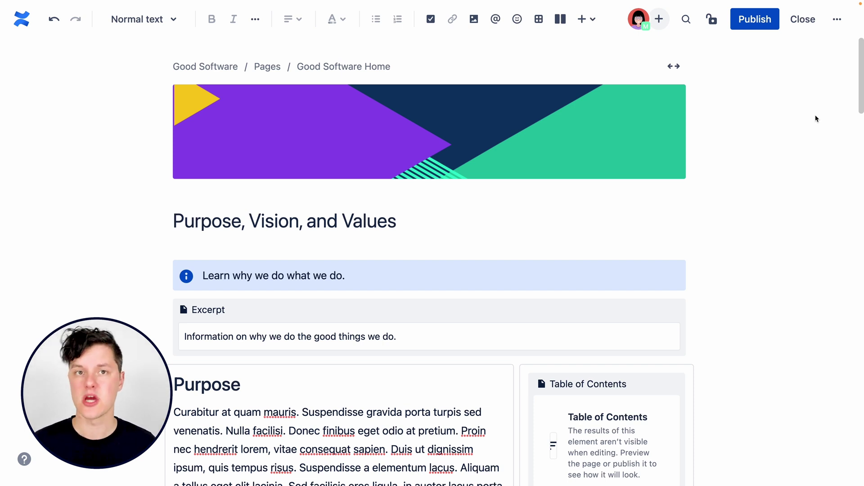
Publish Purpose, Vision, and Values as a blog post from the ••• menu
left_click(837, 20)
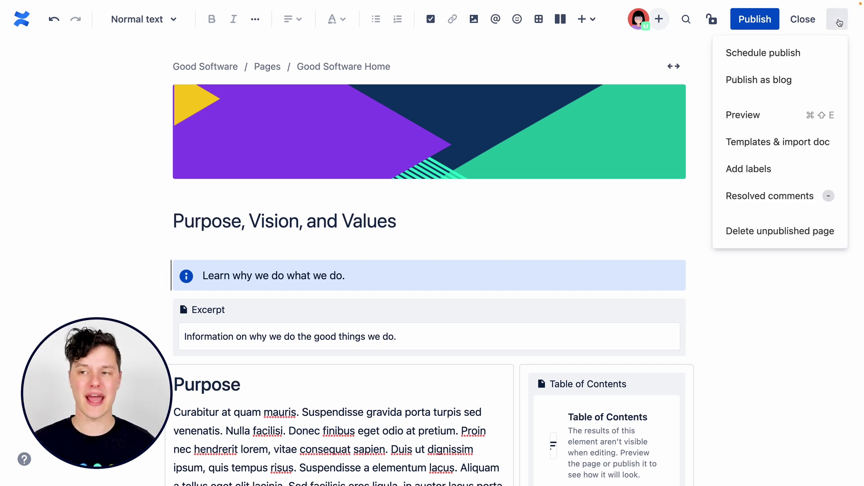
left_click(786, 90)
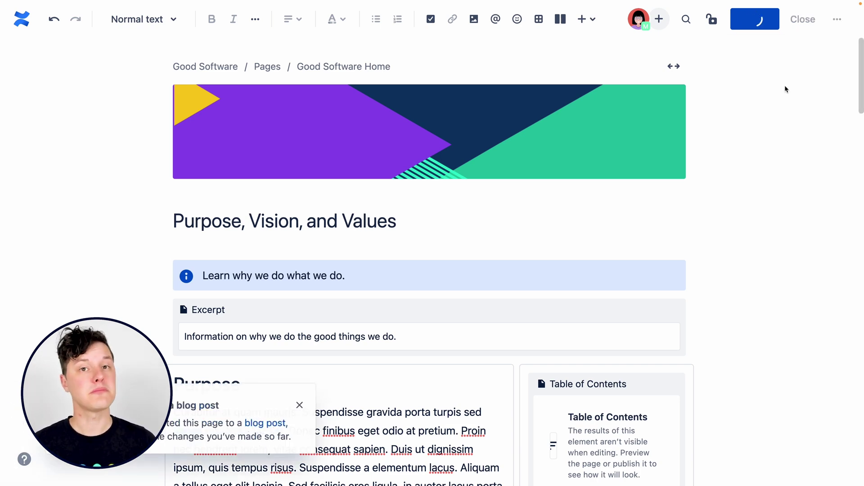